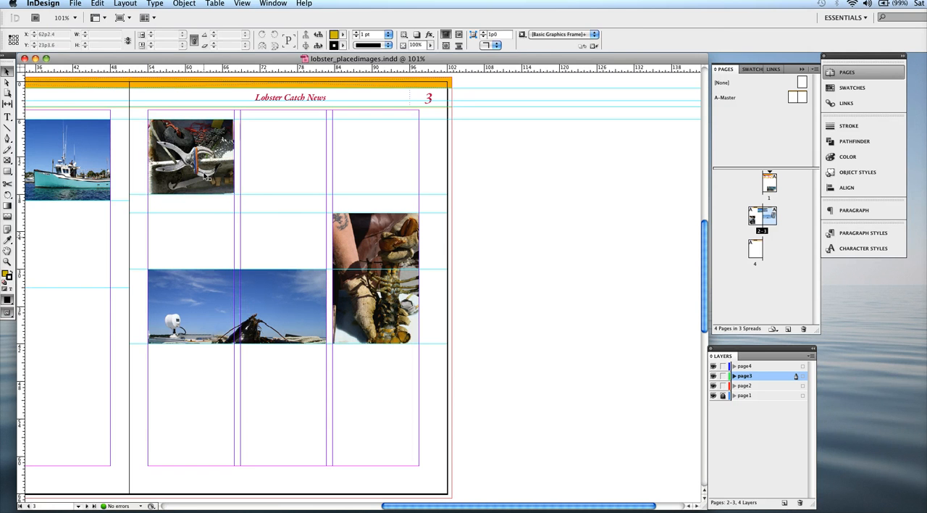
Scale the photo content inside page 3's upper frame proportionally down to about 80%, leaving the frame size alone.
{"action": "left_click", "coordinate": [198, 149]}
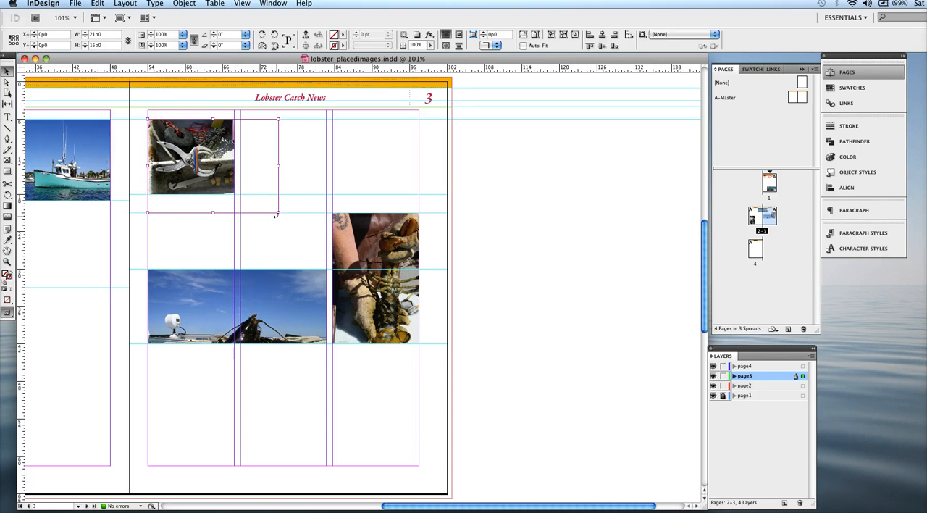
{"action": "left_click", "coordinate": [7, 83]}
{"action": "left_click", "coordinate": [6, 71]}
{"action": "left_click", "coordinate": [299, 161]}
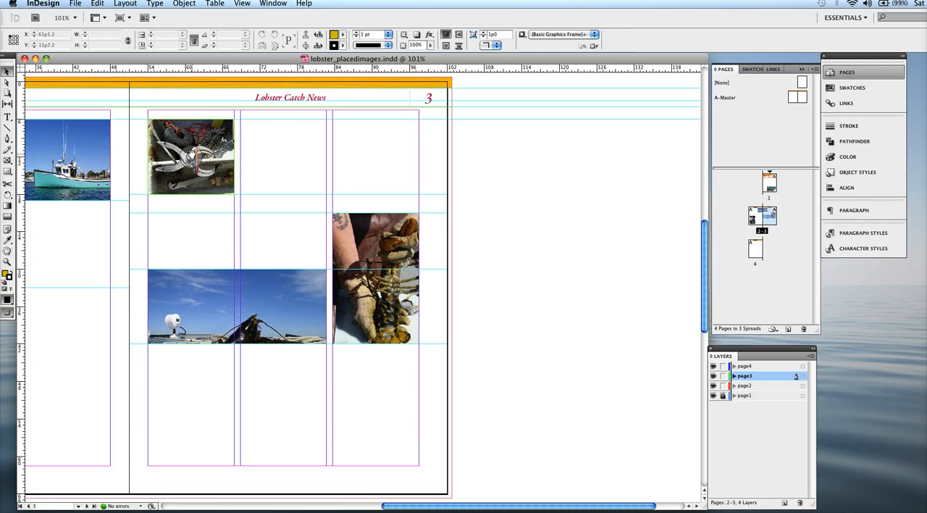
{"action": "left_click", "coordinate": [190, 155]}
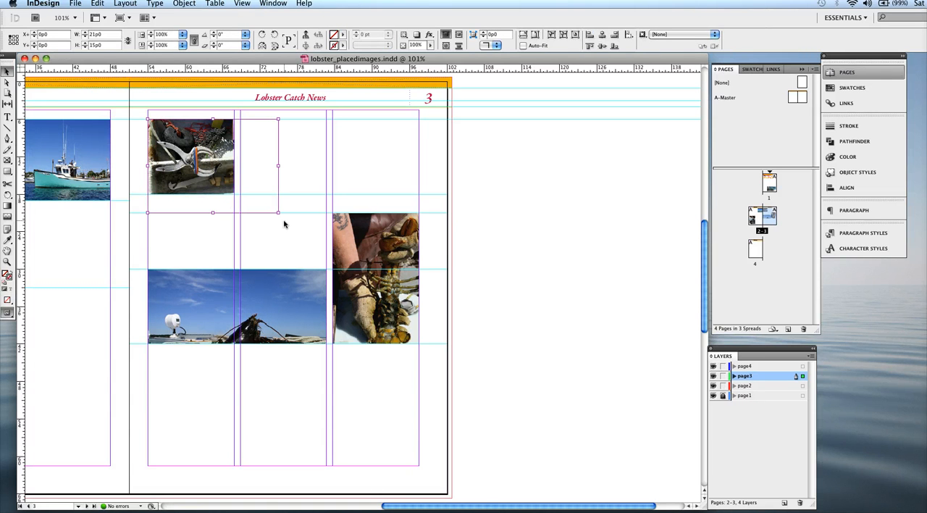
{"action": "left_click_drag", "start_coordinate": [277, 211], "coordinate": [246, 194]}
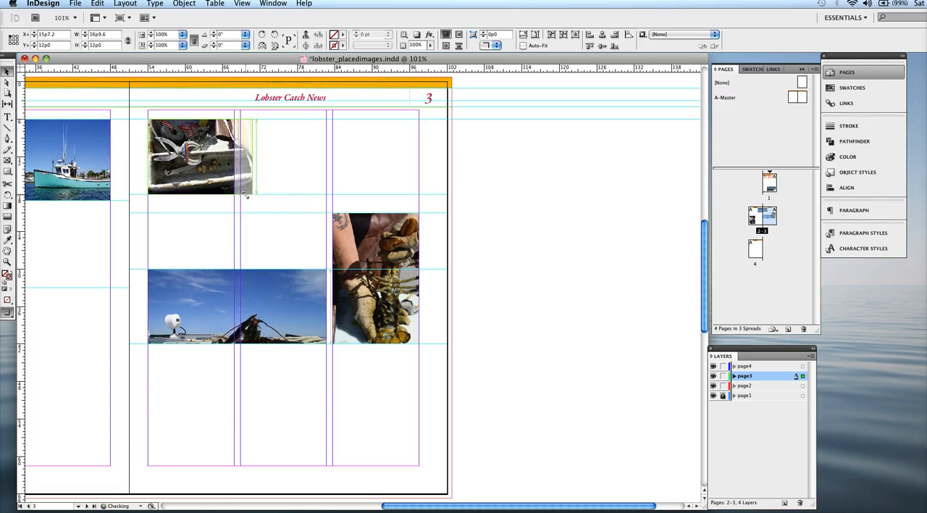
{"action": "left_click", "coordinate": [283, 181]}
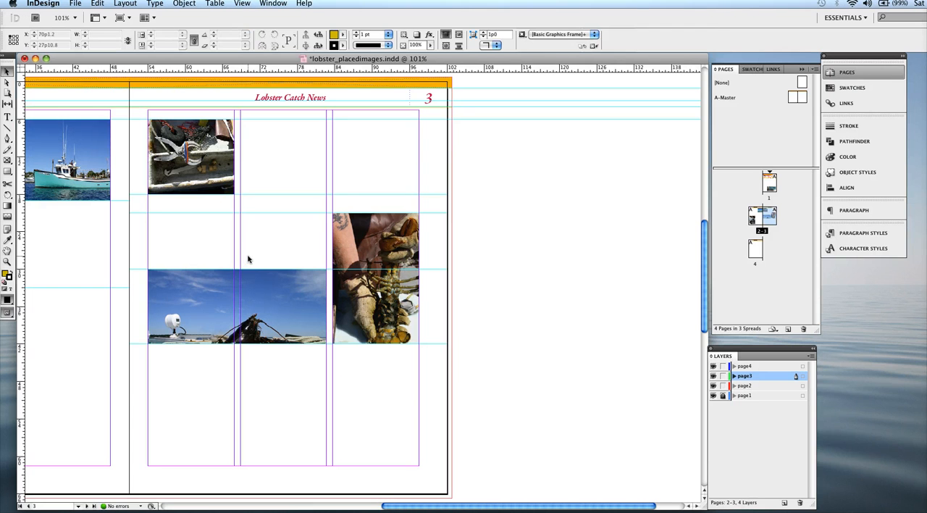
Scale the wide lobster photo inside its page 3 frame to about 96% and shift it up to bring the lobster into view.
{"action": "left_click", "coordinate": [237, 310]}
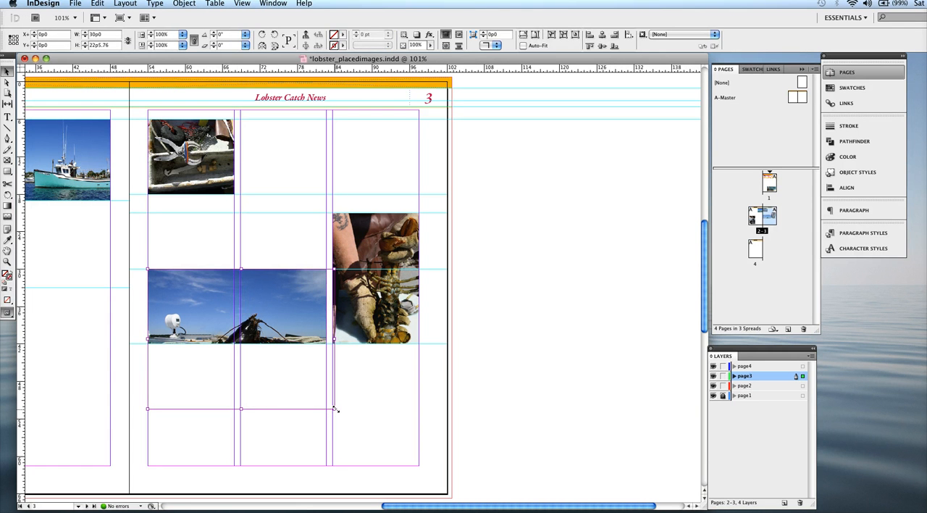
{"action": "left_click_drag", "start_coordinate": [335, 410], "coordinate": [325, 396]}
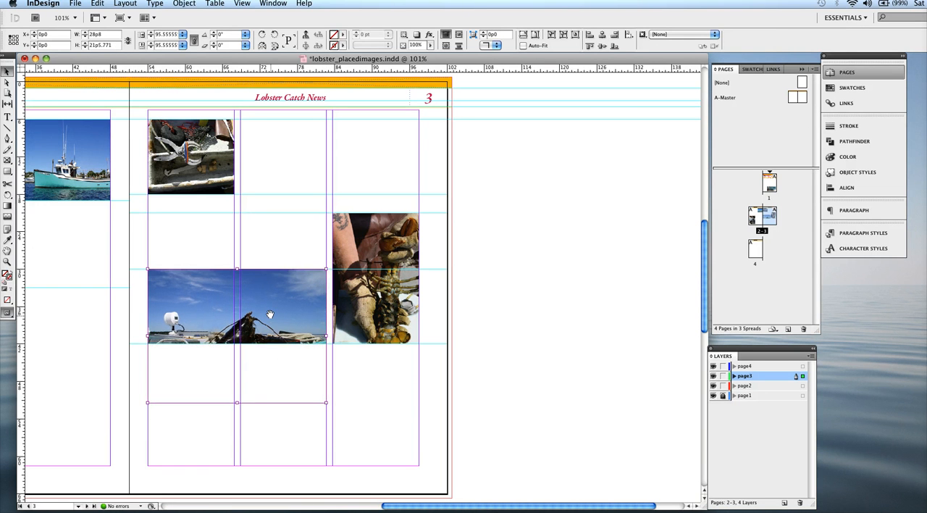
{"action": "left_click_drag", "start_coordinate": [271, 315], "coordinate": [273, 288]}
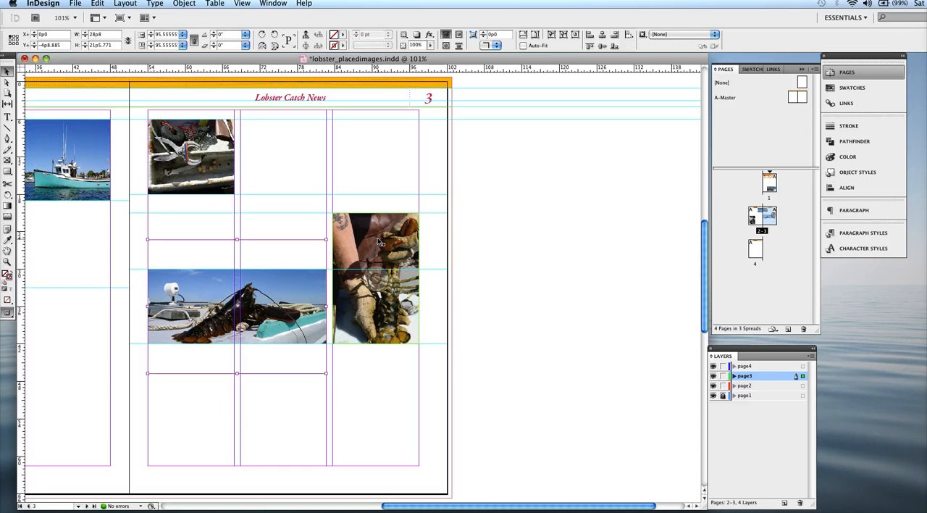
Scale down the photo of hands holding a lobster inside its tall third-column frame on page 3, and save the document.
{"action": "left_click", "coordinate": [380, 245]}
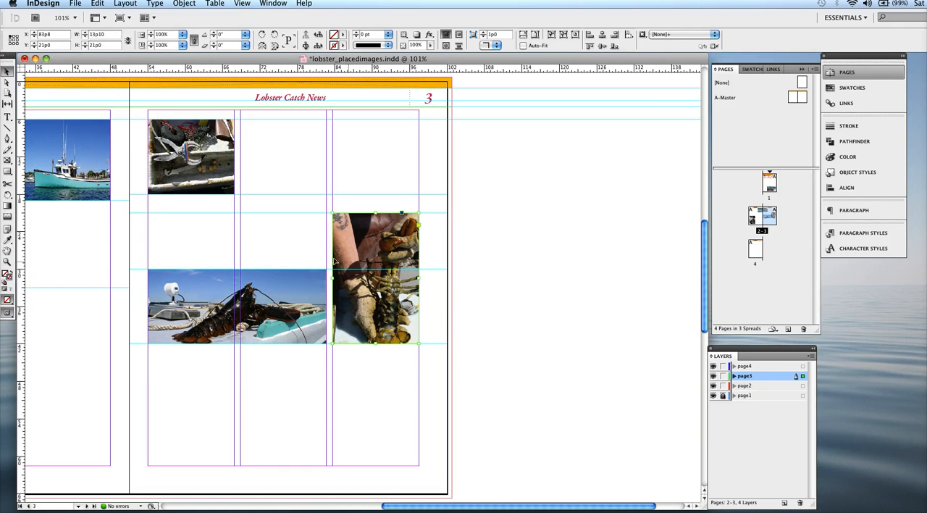
{"action": "left_click", "coordinate": [373, 192]}
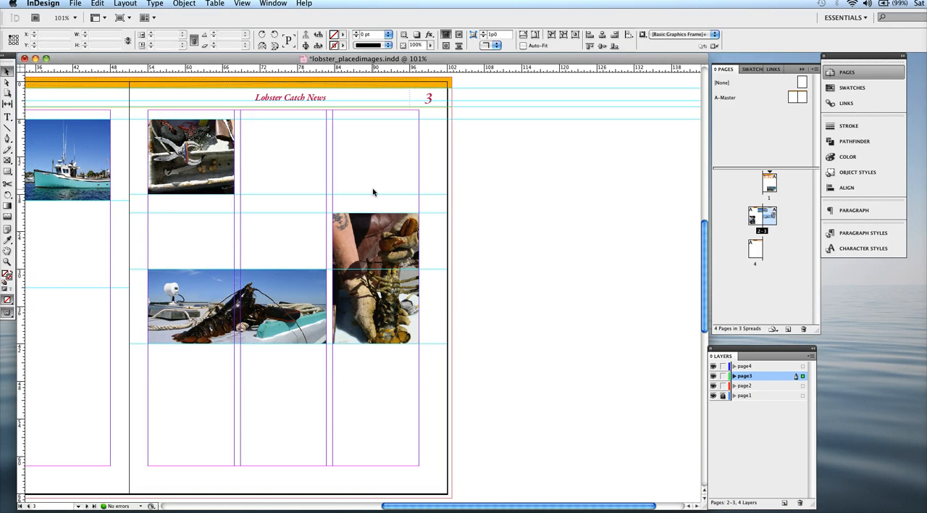
{"action": "left_click", "coordinate": [376, 274]}
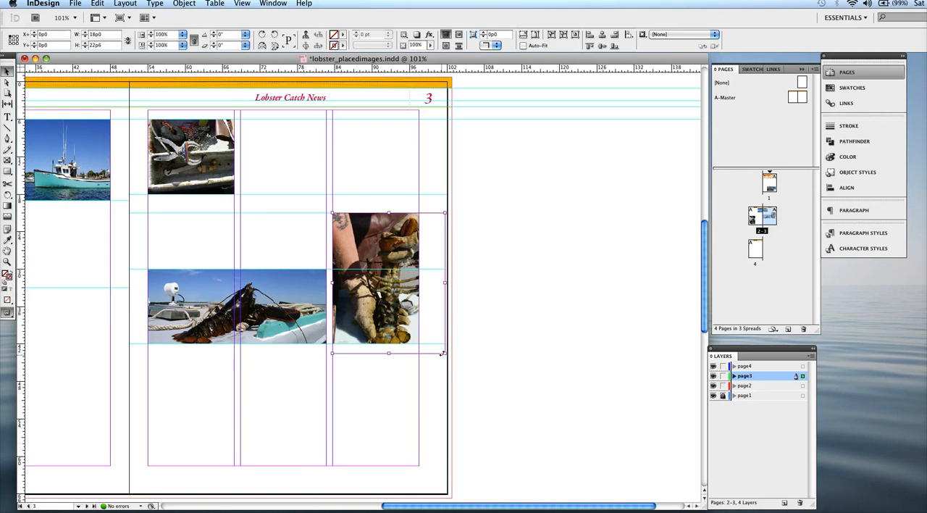
{"action": "left_click_drag", "start_coordinate": [444, 354], "coordinate": [428, 342]}
{"action": "left_click", "coordinate": [430, 374]}
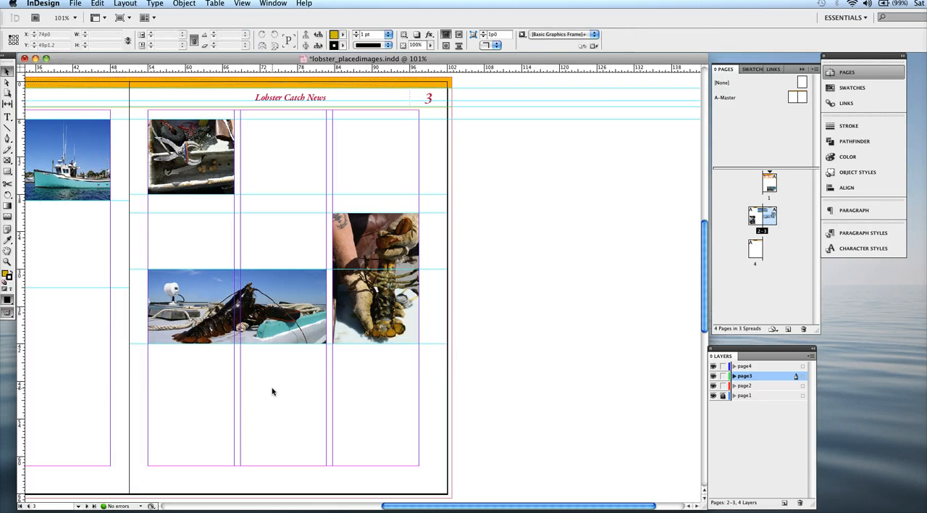
{"action": "key", "text": "super+s"}
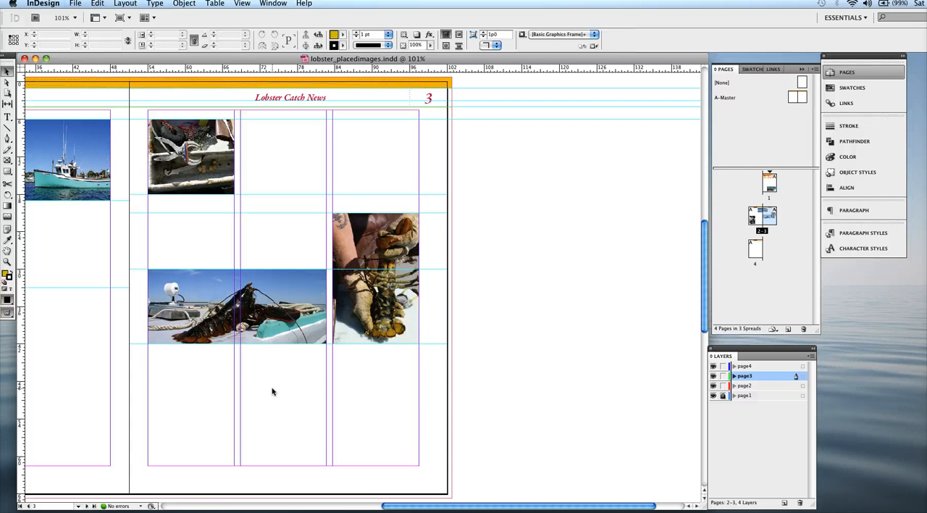
On page 4, lock the page2 and page3 layers and make page4 the active layer.
{"action": "scroll", "coordinate": [272, 391], "scroll_direction": "down", "scroll_amount": 15}
{"action": "scroll", "coordinate": [272, 391], "scroll_direction": "left", "scroll_amount": 3}
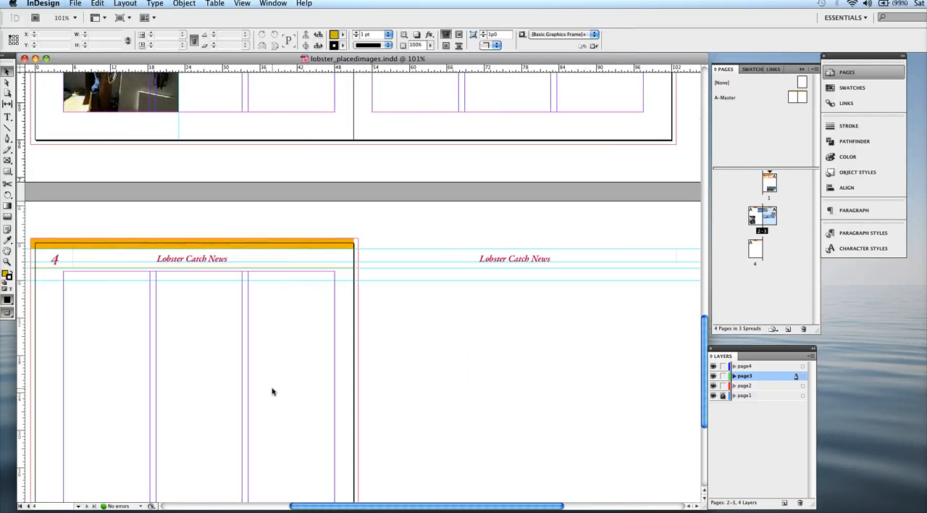
{"action": "scroll", "coordinate": [272, 391], "scroll_direction": "up", "scroll_amount": 8}
{"action": "scroll", "coordinate": [451, 421], "scroll_direction": "up", "scroll_amount": 2}
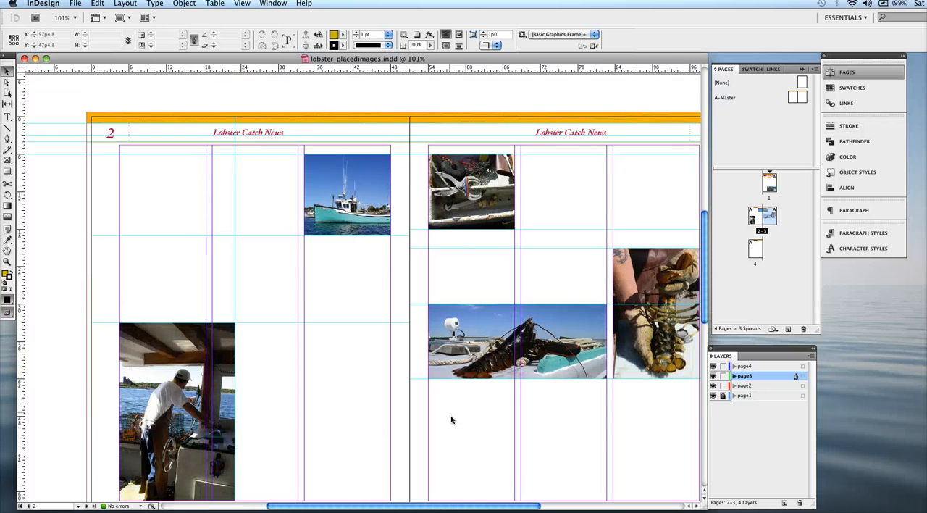
{"action": "scroll", "coordinate": [452, 420], "scroll_direction": "down", "scroll_amount": 8}
{"action": "scroll", "coordinate": [451, 421], "scroll_direction": "left", "scroll_amount": 3}
{"action": "scroll", "coordinate": [451, 420], "scroll_direction": "down", "scroll_amount": 4}
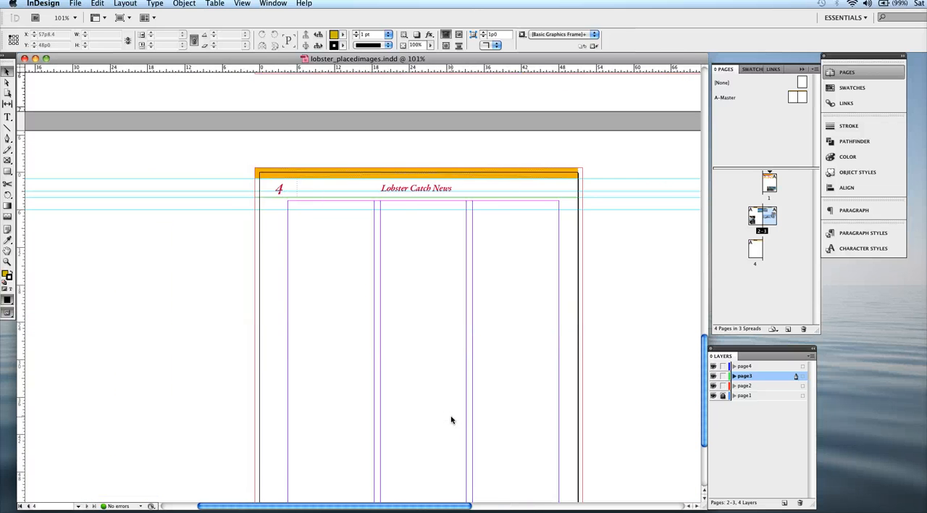
{"action": "scroll", "coordinate": [451, 420], "scroll_direction": "right", "scroll_amount": 3}
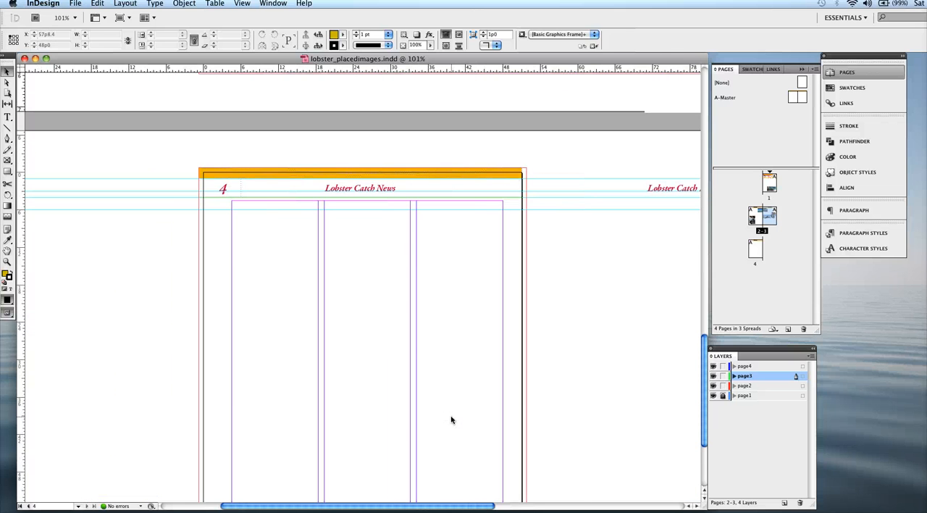
{"action": "double_click", "coordinate": [754, 249]}
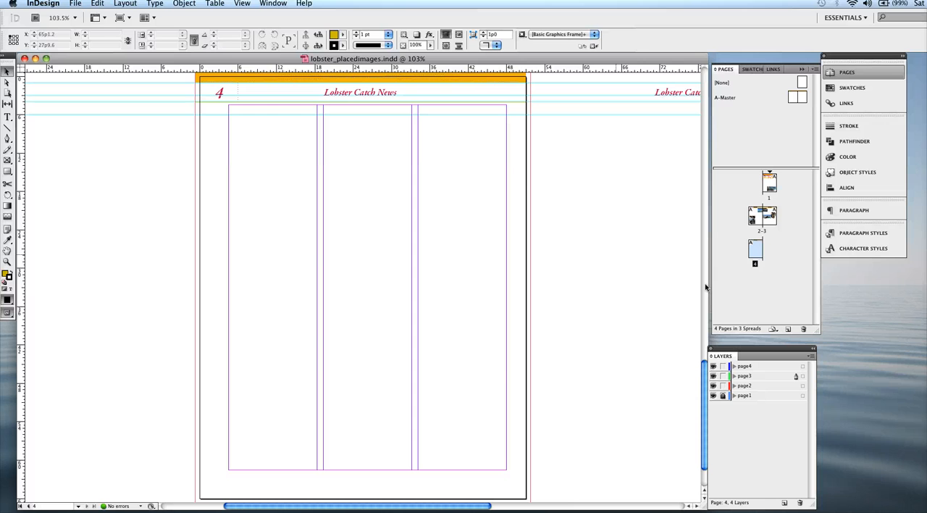
{"action": "left_click", "coordinate": [723, 386]}
{"action": "left_click", "coordinate": [723, 376]}
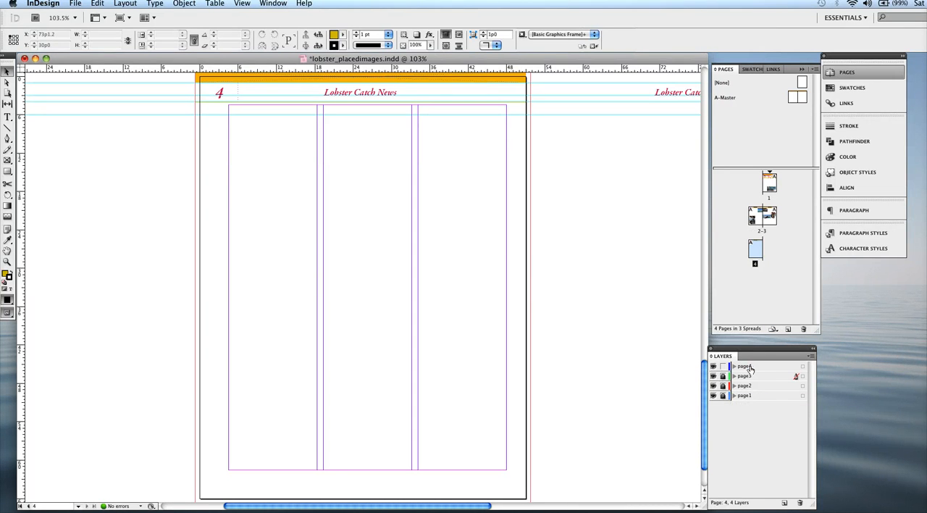
{"action": "left_click", "coordinate": [749, 368]}
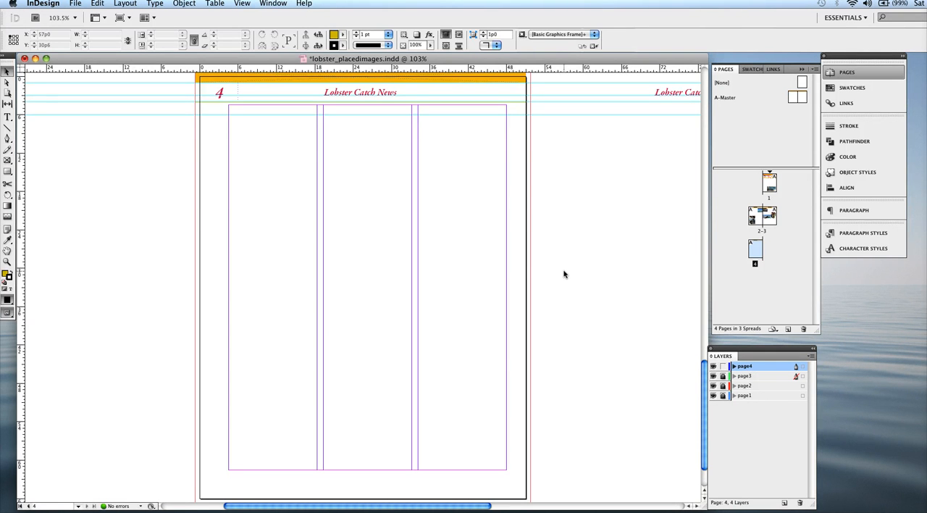
Add a horizontal ruler guide on page 4 and set its Y position to 13p.
{"action": "scroll", "coordinate": [565, 274], "scroll_direction": "up", "scroll_amount": 10}
{"action": "scroll", "coordinate": [564, 274], "scroll_direction": "down", "scroll_amount": 10}
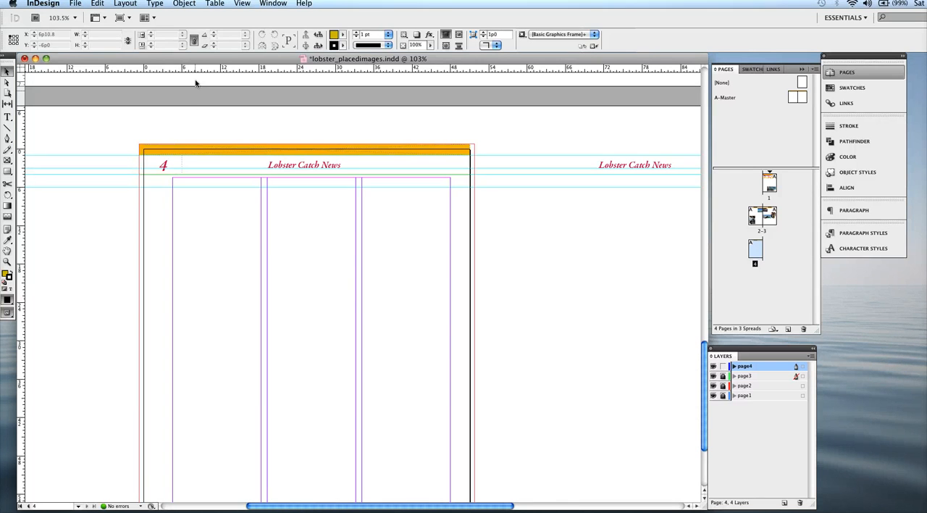
{"action": "left_click_drag", "start_coordinate": [201, 69], "coordinate": [220, 272]}
{"action": "double_click", "coordinate": [47, 45]}
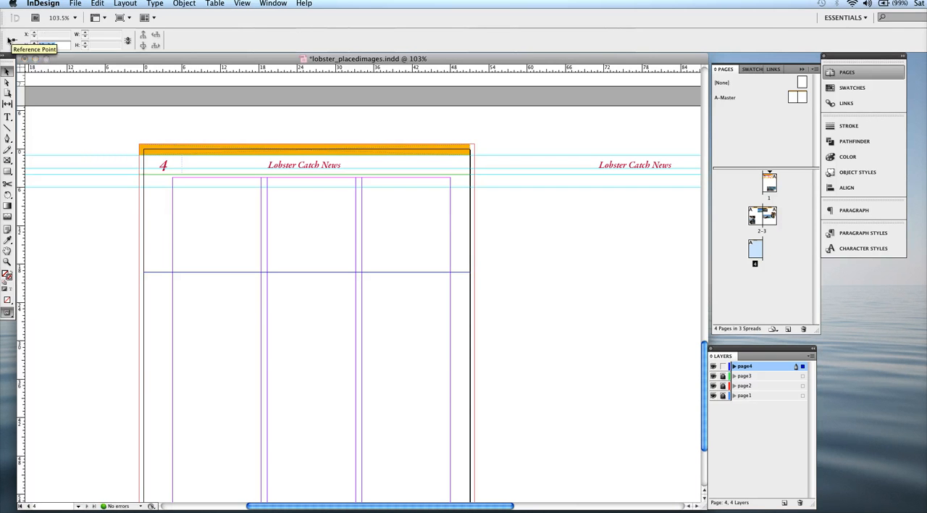
{"action": "type", "text": "13"}
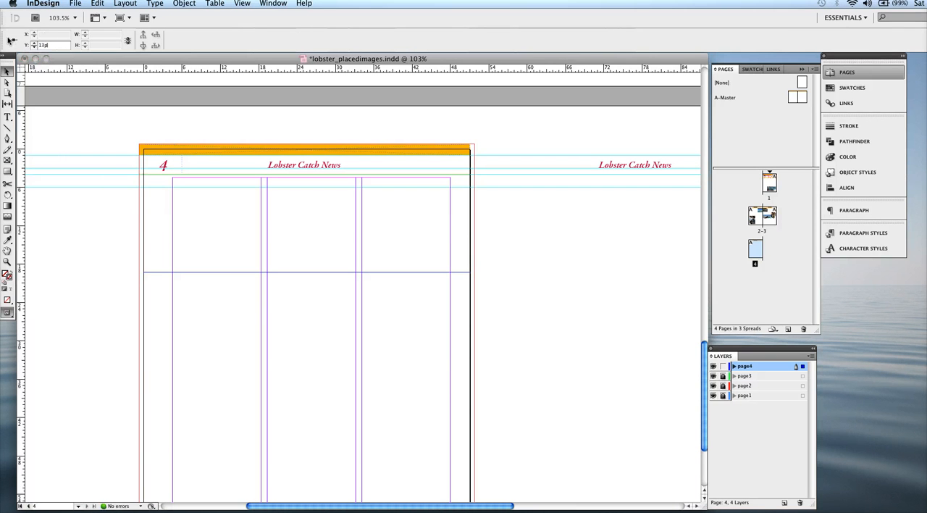
{"action": "type", "text": "p"}
{"action": "key", "text": "Return"}
Add a second horizontal guide on page 4 at Y 19p0 and save the document.
{"action": "left_click_drag", "start_coordinate": [250, 65], "coordinate": [264, 274]}
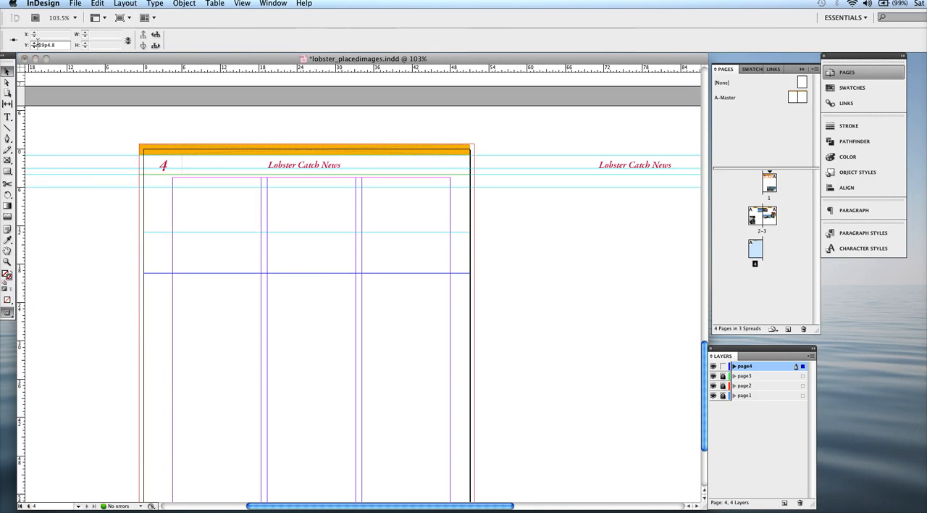
{"action": "double_click", "coordinate": [47, 44]}
{"action": "type", "text": "19"}
{"action": "key", "text": "Return"}
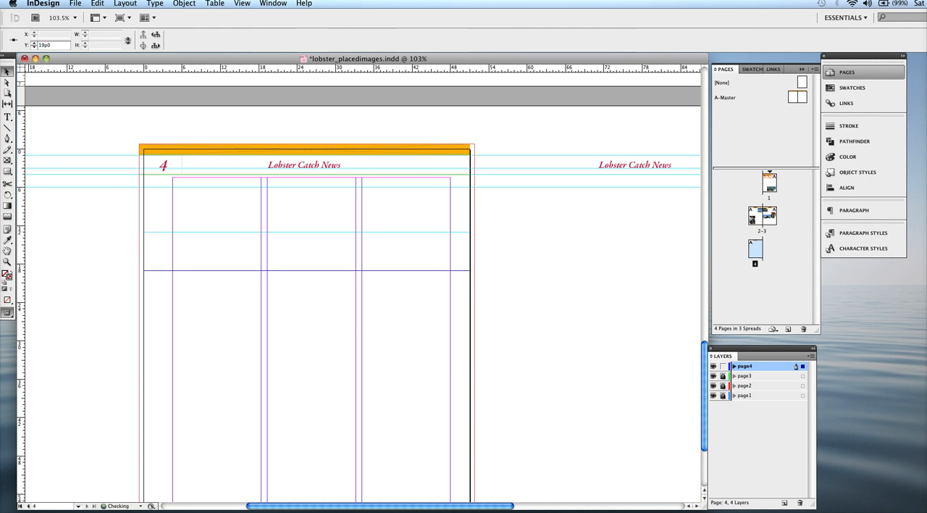
{"action": "key", "text": "super+s"}
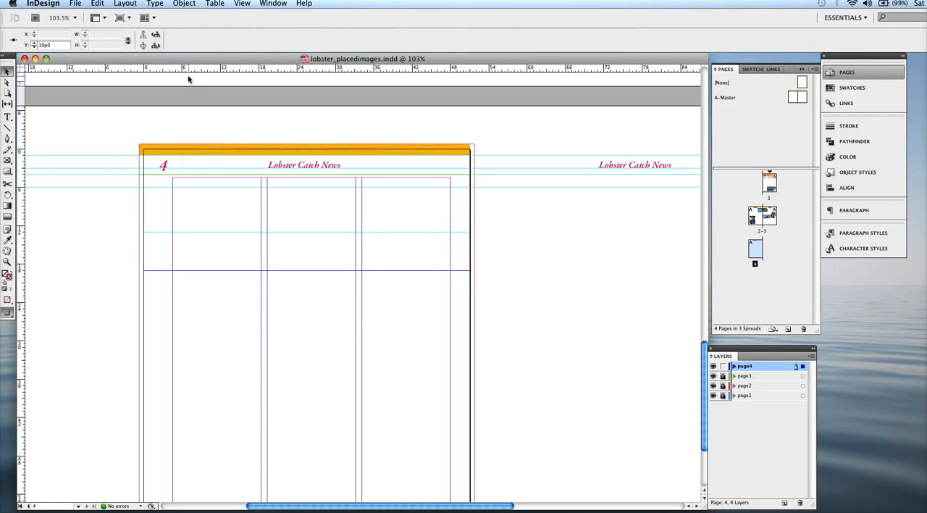
Add a third horizontal guide on page 4 at Y 21p0.
{"action": "left_click_drag", "start_coordinate": [189, 72], "coordinate": [216, 330]}
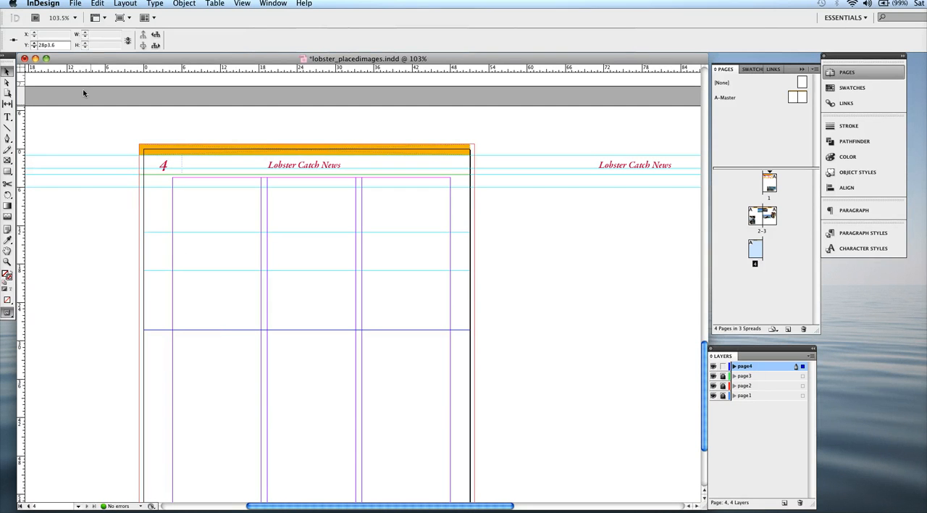
{"action": "left_click", "coordinate": [61, 45]}
{"action": "type", "text": "21p"}
{"action": "key", "text": "Return"}
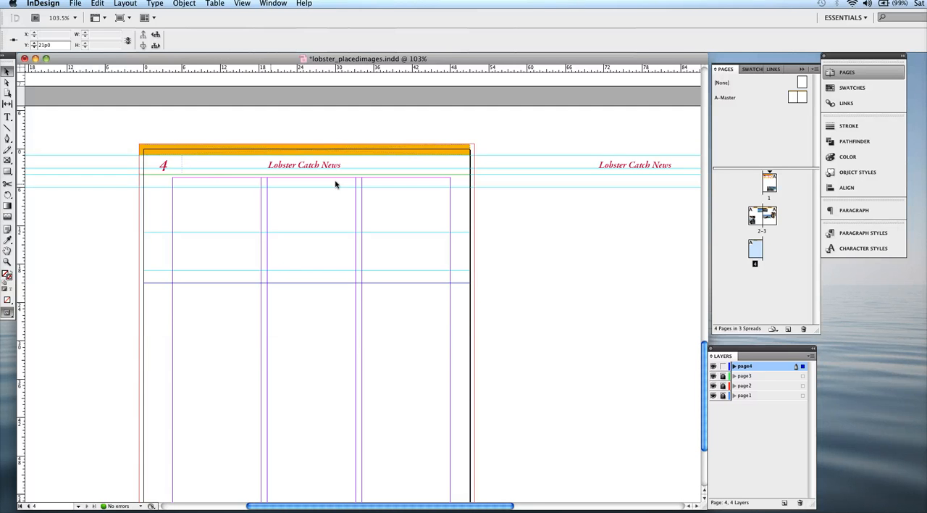
Add a horizontal guide near the lower part of page 4 at Y 51p0.
{"action": "left_click_drag", "start_coordinate": [300, 71], "coordinate": [297, 93]}
{"action": "left_click_drag", "start_coordinate": [293, 294], "coordinate": [290, 369]}
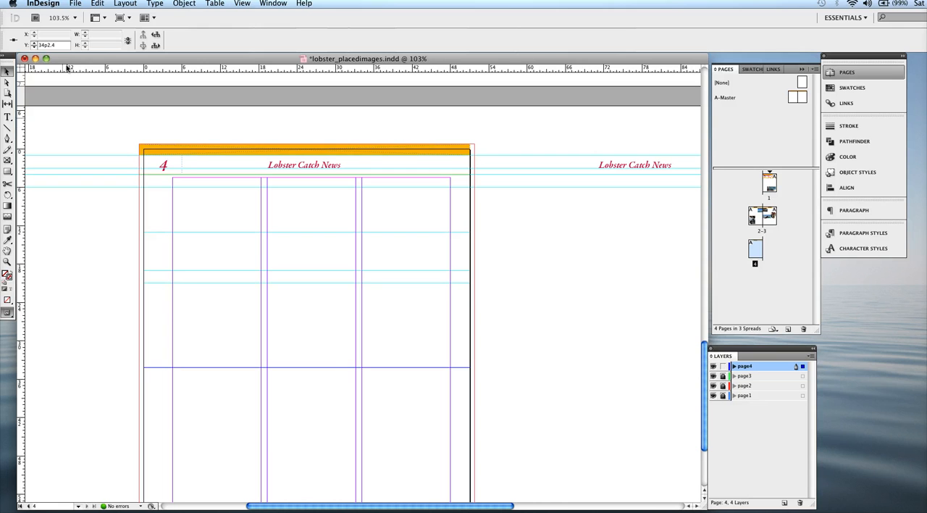
{"action": "left_click", "coordinate": [28, 45]}
{"action": "type", "text": "51p0"}
{"action": "key", "text": "Return"}
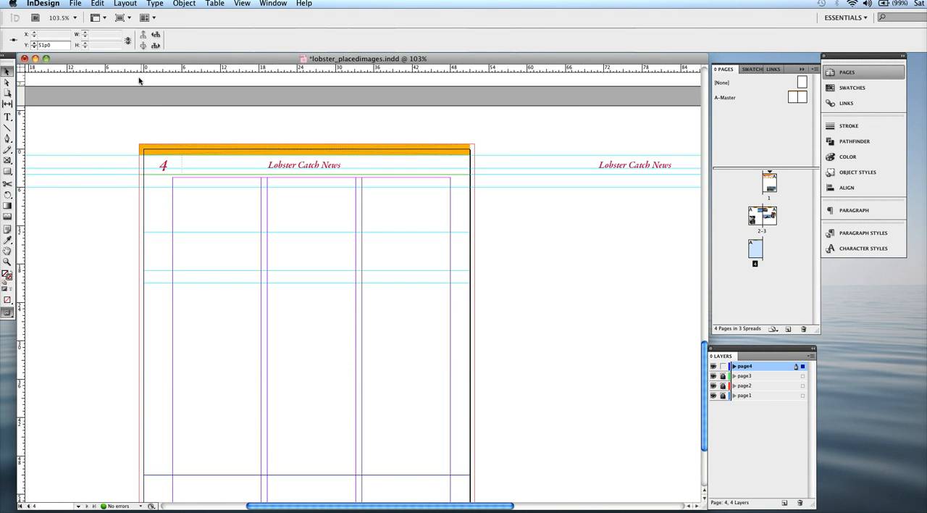
Add a horizontal guide extending across the pasteboard of the page 4 spread at Y 59p0, and deselect it.
{"action": "left_click_drag", "start_coordinate": [138, 70], "coordinate": [135, 384]}
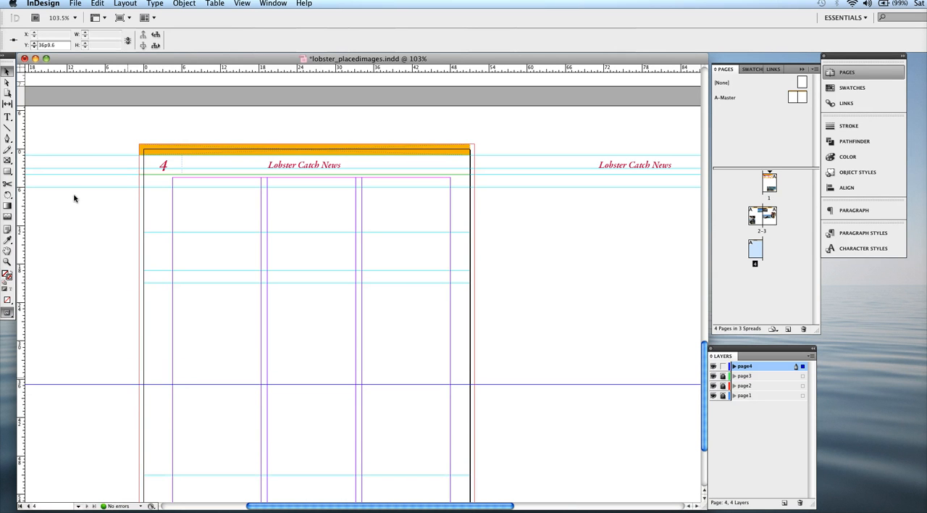
{"action": "left_click_drag", "start_coordinate": [63, 45], "coordinate": [29, 39]}
{"action": "type", "text": "59p0"}
{"action": "key", "text": "Return"}
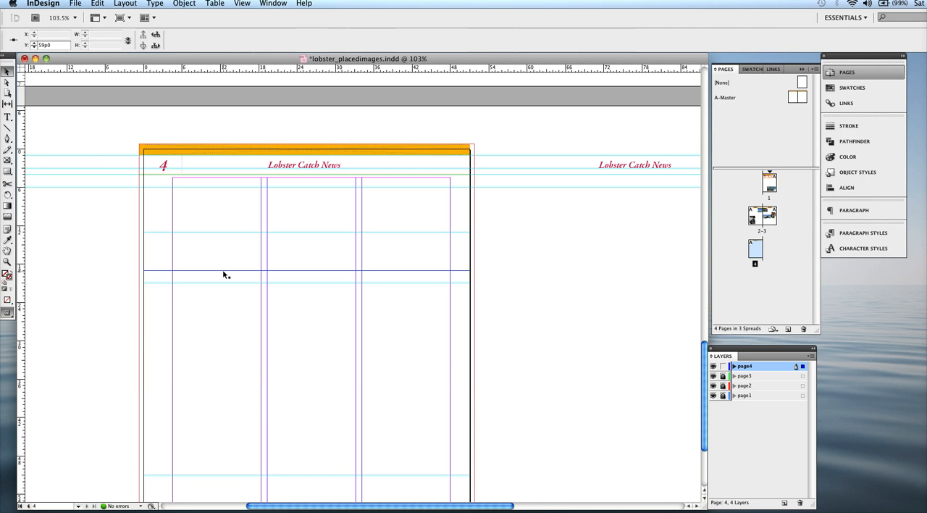
{"action": "scroll", "coordinate": [505, 287], "scroll_direction": "down", "scroll_amount": 4}
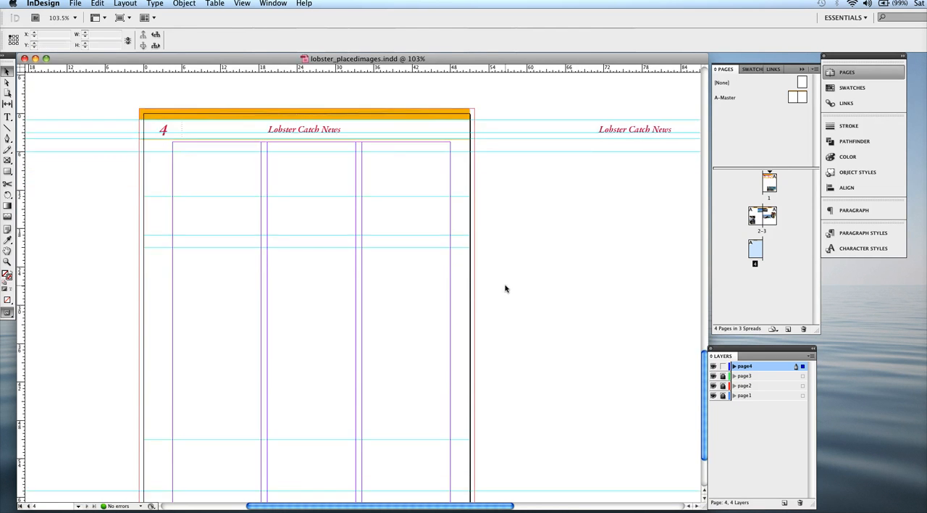
{"action": "left_click", "coordinate": [505, 287]}
{"action": "scroll", "coordinate": [505, 288], "scroll_direction": "up", "scroll_amount": 6}
{"action": "scroll", "coordinate": [505, 288], "scroll_direction": "down", "scroll_amount": 4}
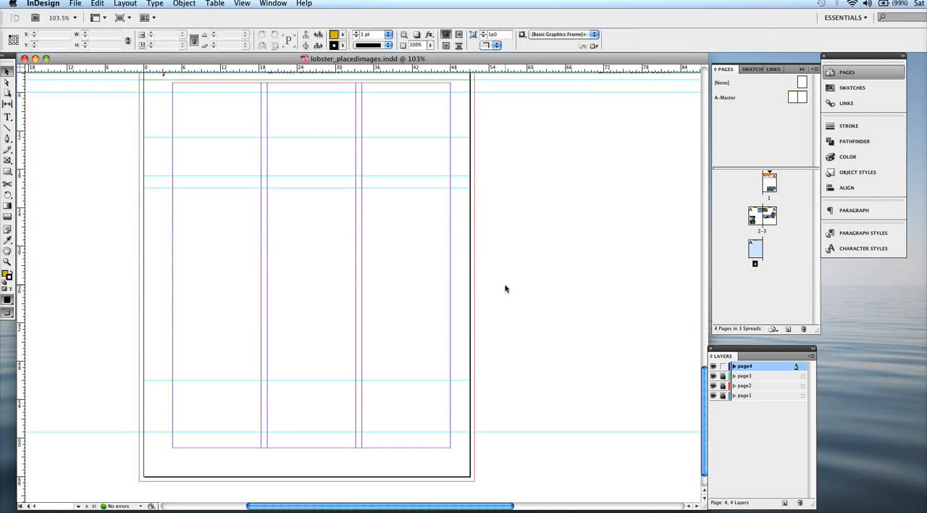
{"action": "scroll", "coordinate": [505, 288], "scroll_direction": "up", "scroll_amount": 1}
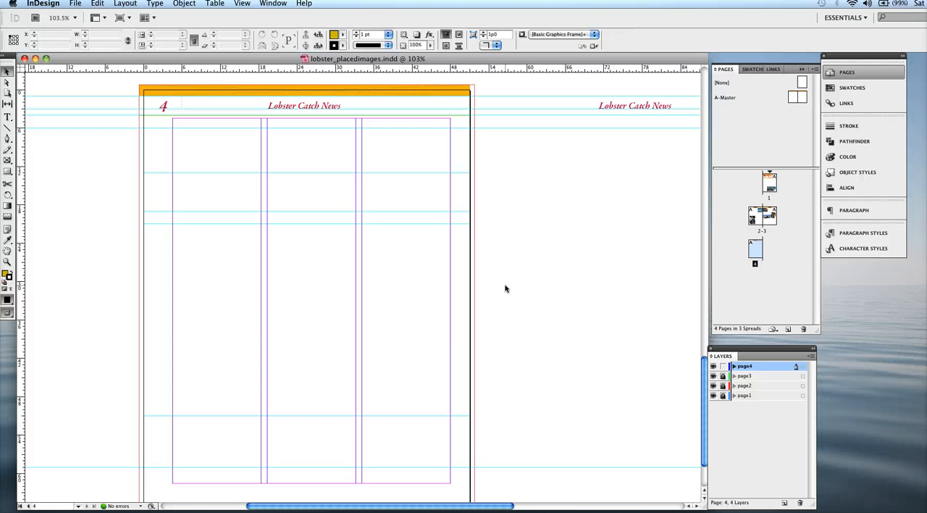
Create an empty graphic frame 10p2 wide and 6p0 high on the pasteboard beside page 4.
{"action": "left_click", "coordinate": [7, 162]}
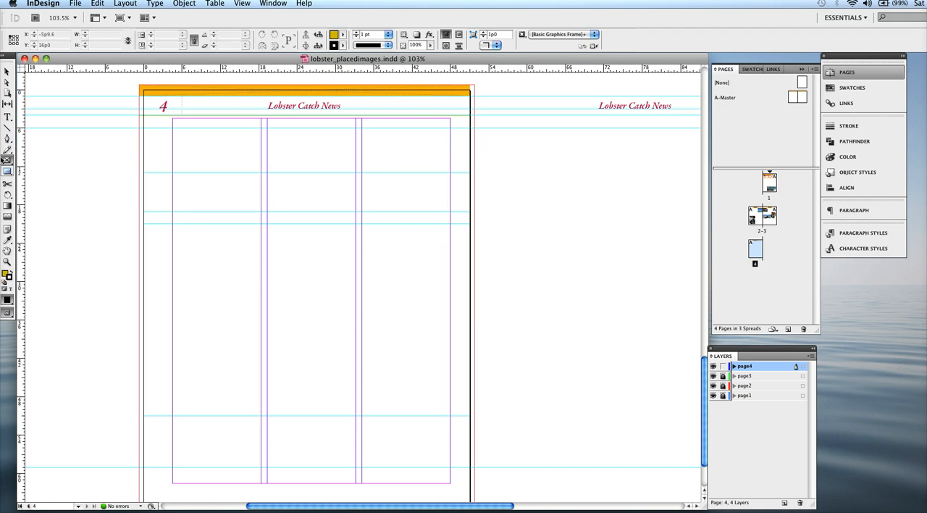
{"action": "left_click_drag", "start_coordinate": [84, 191], "coordinate": [84, 191]}
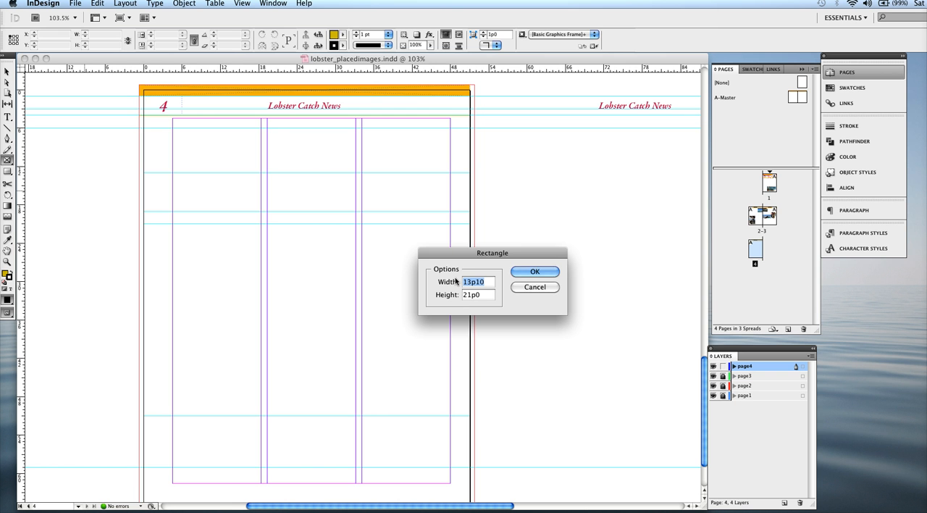
{"action": "type", "text": "10p2"}
{"action": "key", "text": "Tab"}
{"action": "type", "text": "6p"}
{"action": "key", "text": "Return"}
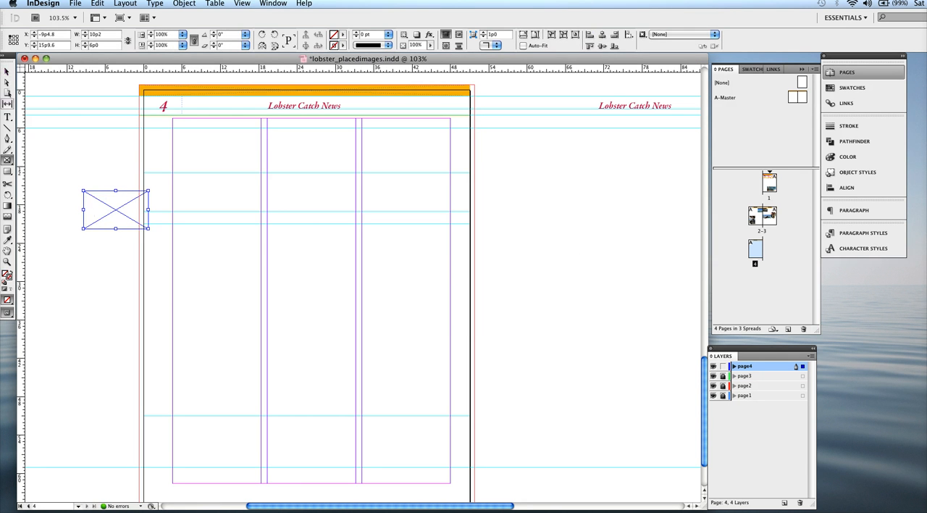
Move the new frame to the centre of page 4's first column at X 6p4, Y 13p0, and deselect it.
{"action": "left_click", "coordinate": [6, 72]}
{"action": "left_click_drag", "start_coordinate": [115, 212], "coordinate": [217, 194]}
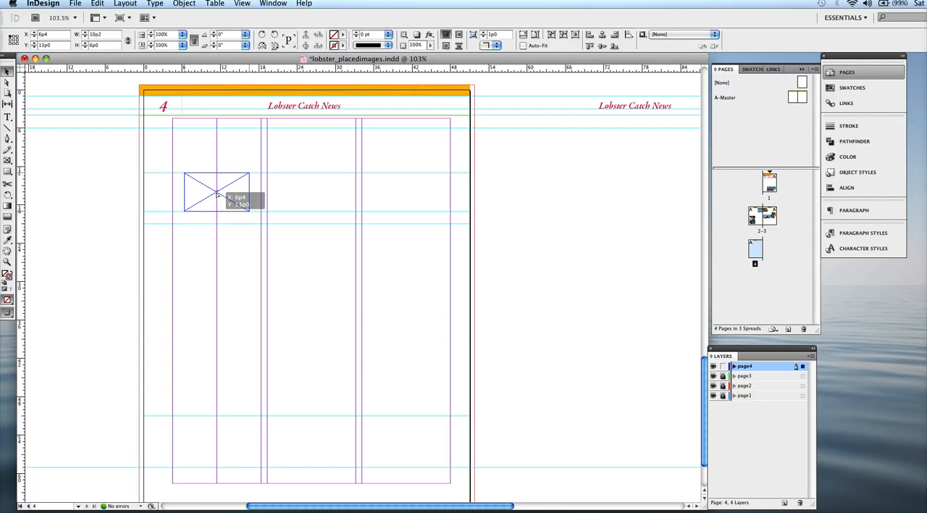
{"action": "left_click_drag", "start_coordinate": [217, 194], "coordinate": [216, 194]}
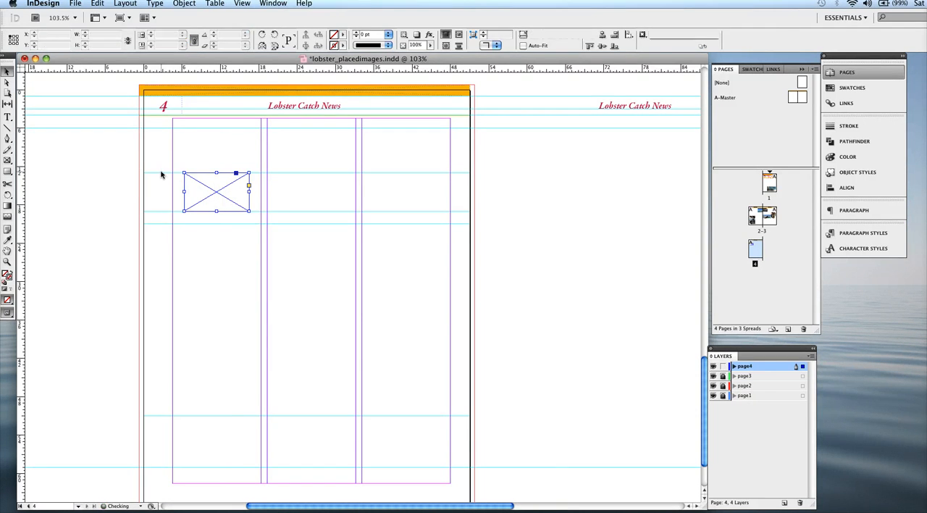
{"action": "left_click", "coordinate": [161, 173]}
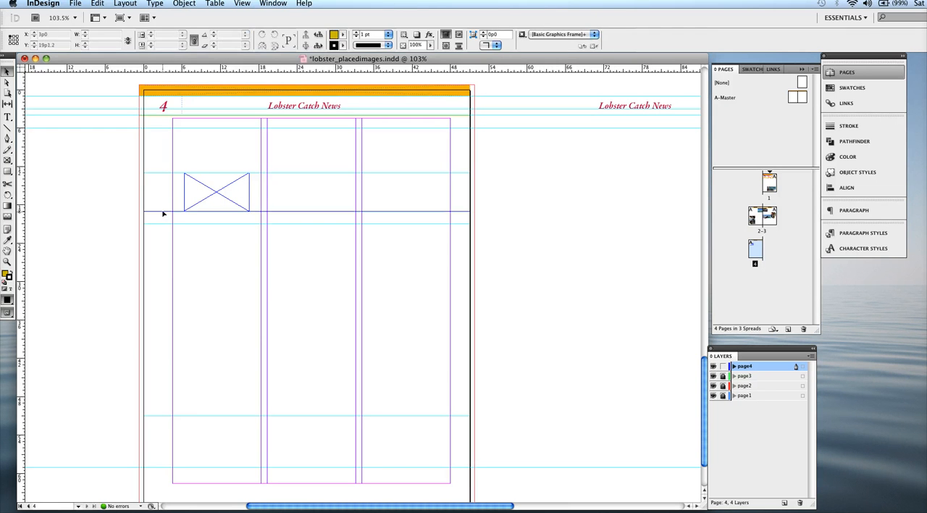
Duplicate the frame into the second and third columns at X 21p2 and X 36p0, aligned at Y 13p0, and save the document.
{"action": "left_click", "coordinate": [238, 200]}
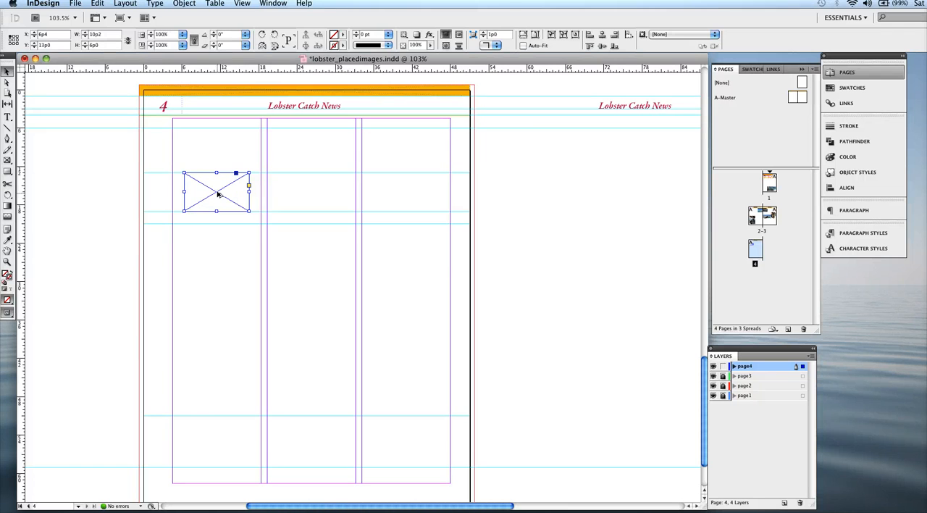
{"action": "left_click_drag", "start_coordinate": [220, 194], "coordinate": [312, 195]}
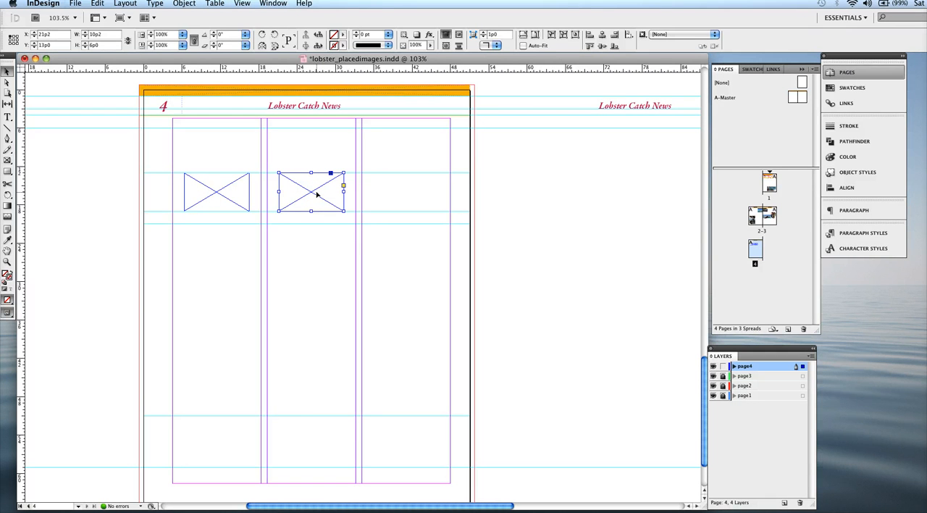
{"action": "key", "text": "super+s"}
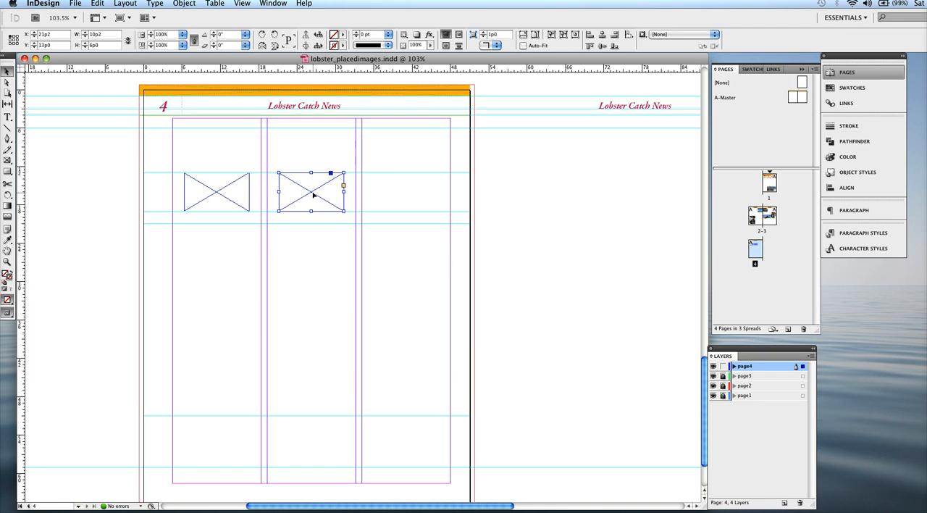
{"action": "left_click_drag", "start_coordinate": [313, 194], "coordinate": [409, 196]}
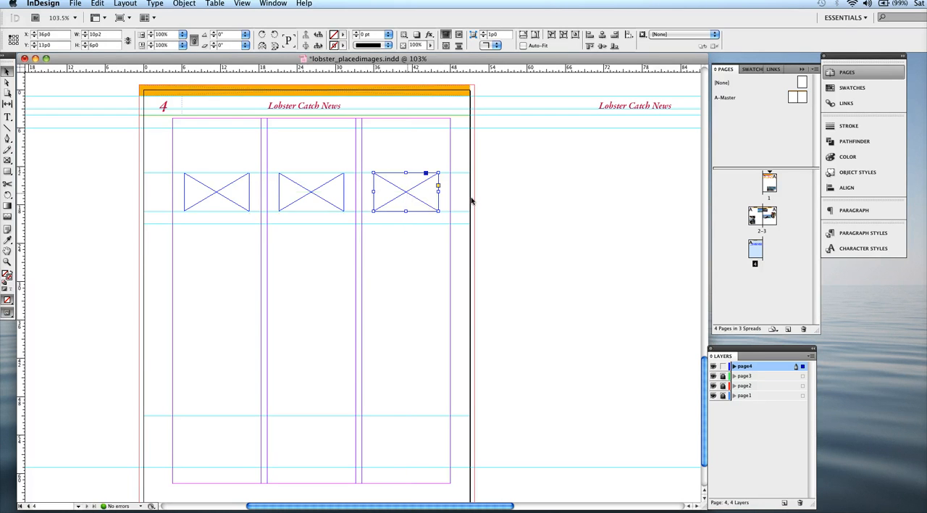
{"action": "left_click", "coordinate": [491, 205]}
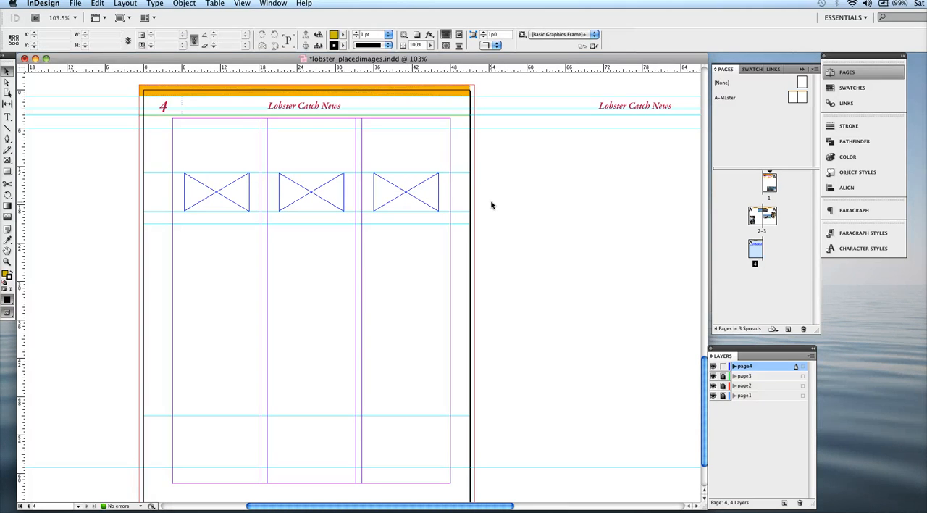
{"action": "key", "text": "super+s"}
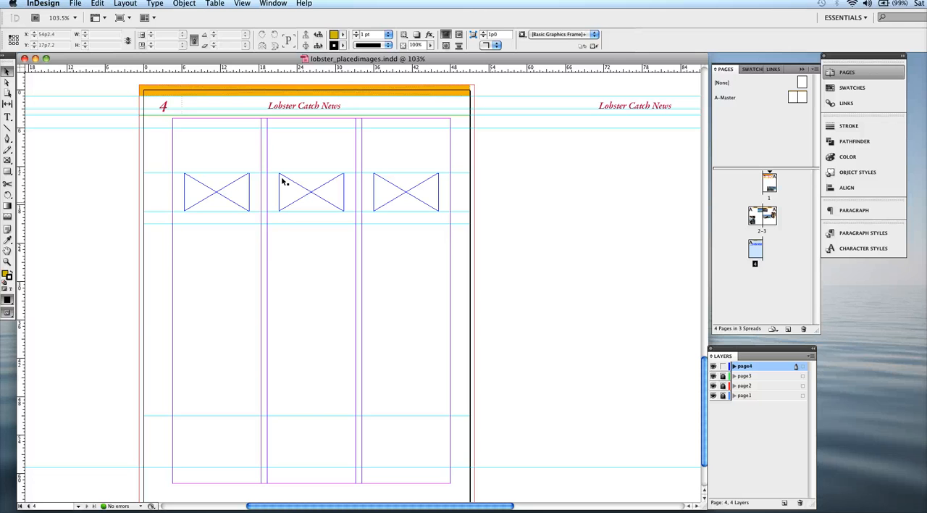
Place the image face.tif in the first column's frame on page 4.
{"action": "left_click", "coordinate": [219, 196]}
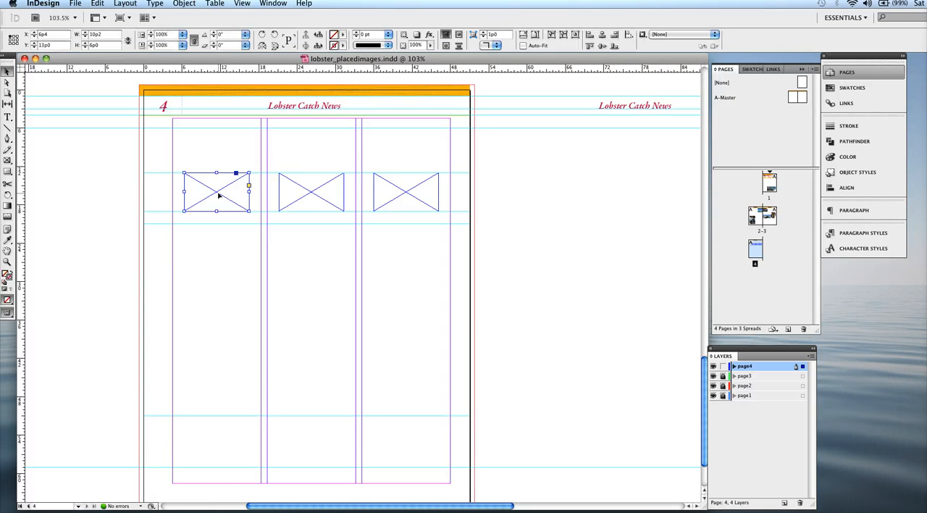
{"action": "key", "text": "super+d"}
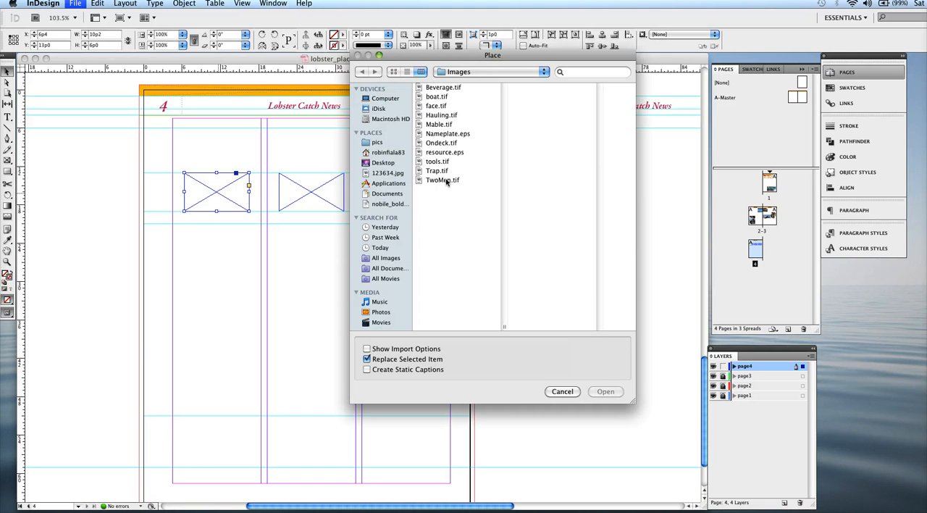
{"action": "left_click", "coordinate": [435, 106]}
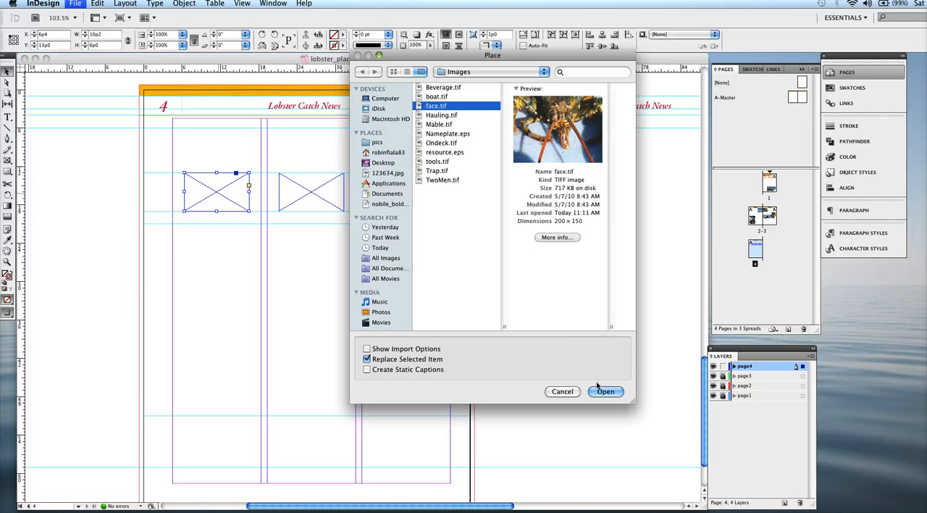
{"action": "left_click", "coordinate": [606, 391]}
Place the image TwoMen.tif in the middle column's frame on page 4.
{"action": "left_click", "coordinate": [321, 191]}
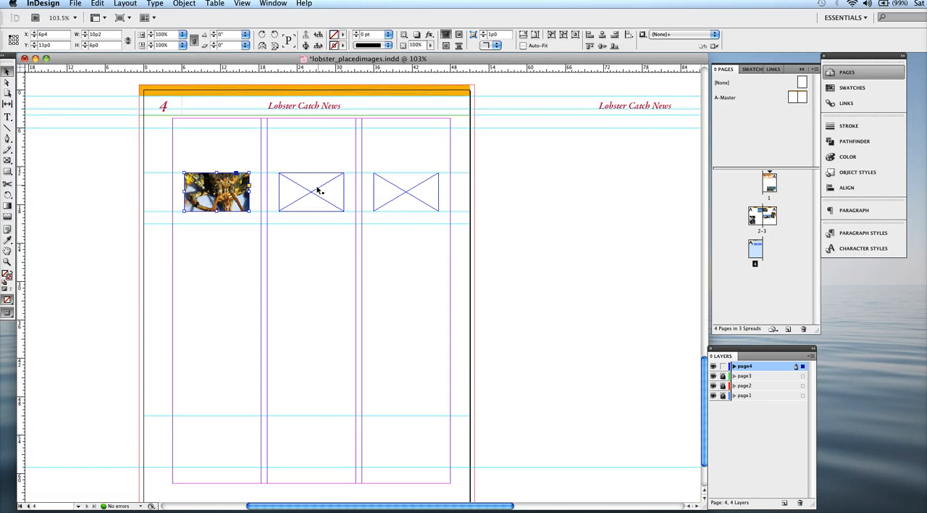
{"action": "key", "text": "super+d"}
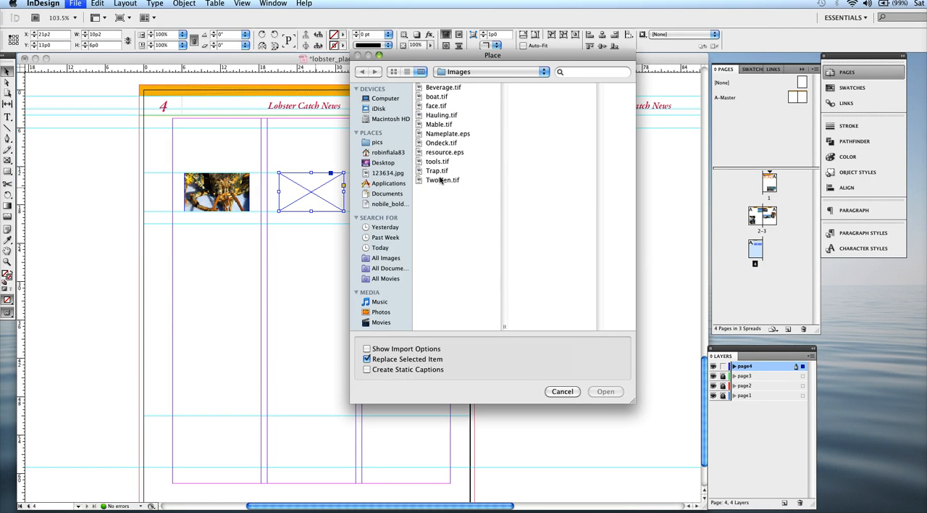
{"action": "left_click", "coordinate": [441, 180]}
{"action": "double_click", "coordinate": [440, 179]}
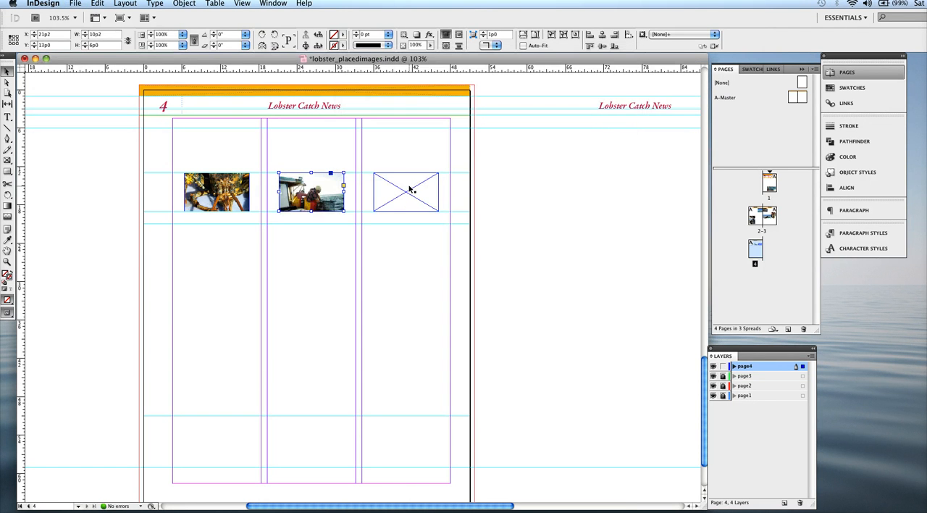
Place the image Beverage.tif in the third column's frame on page 4.
{"action": "left_click", "coordinate": [410, 189]}
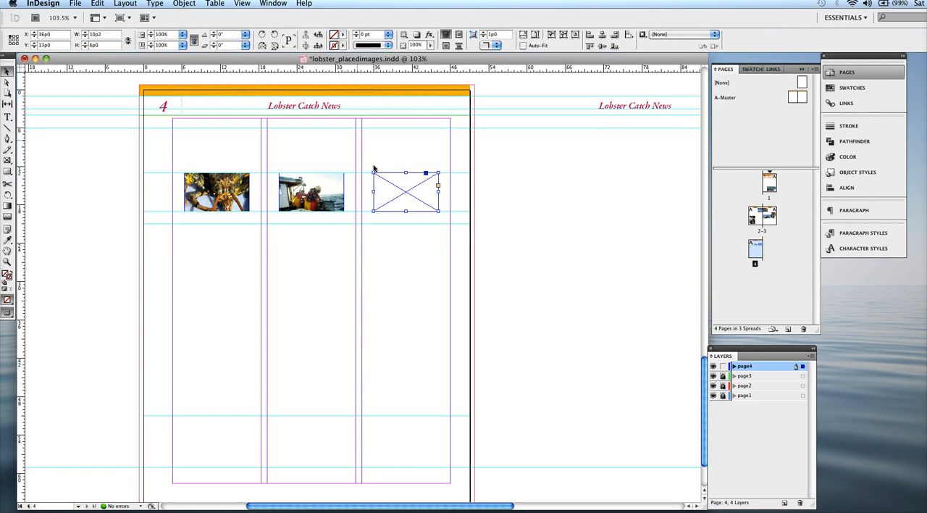
{"action": "key", "text": "super+d"}
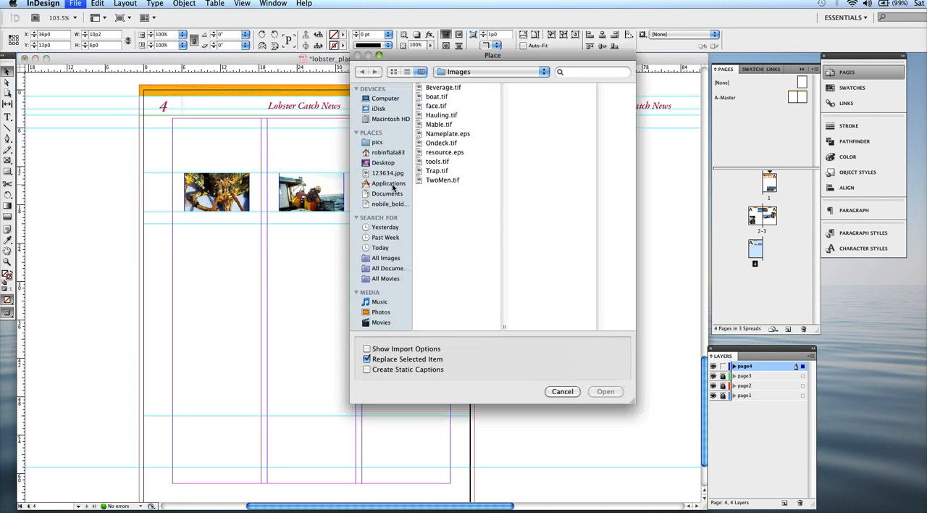
{"action": "left_click", "coordinate": [443, 87]}
{"action": "double_click", "coordinate": [444, 87]}
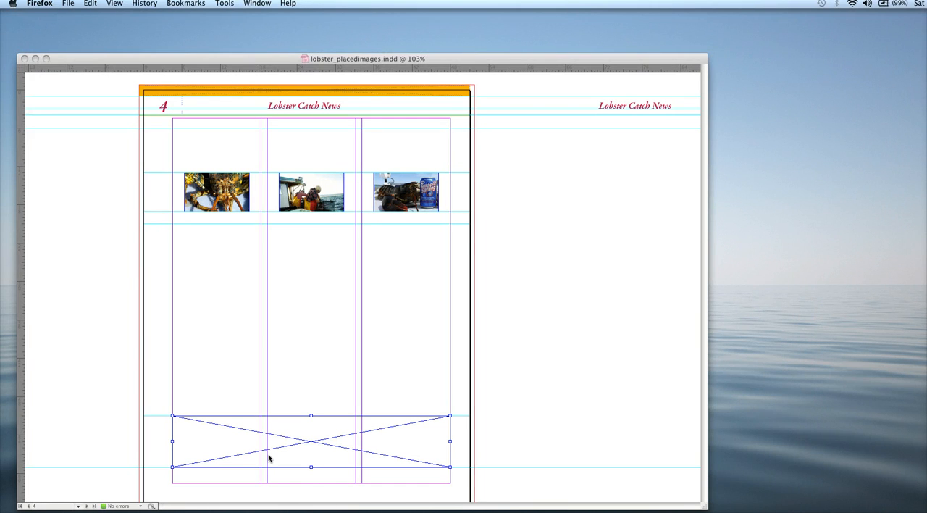
Start placing an image in the wide empty frame between the two lower guides on page 4.
{"action": "left_click", "coordinate": [268, 457]}
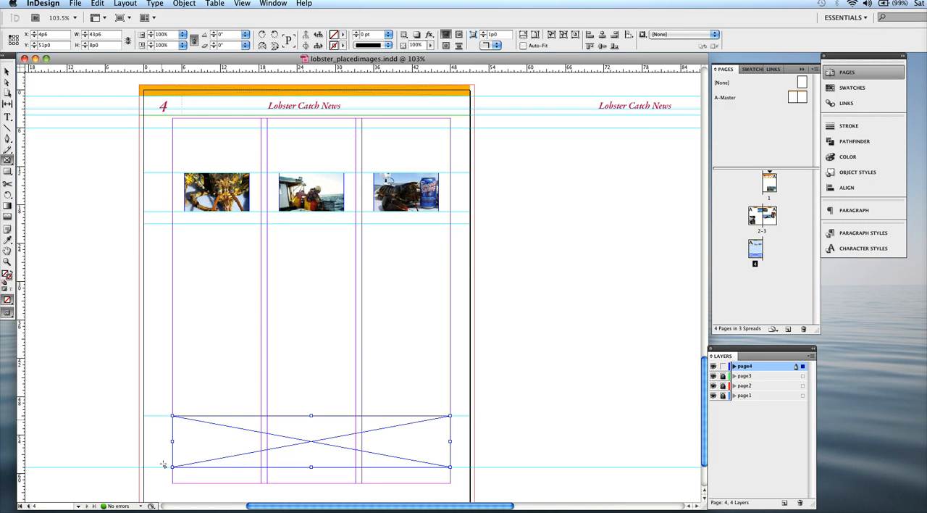
{"action": "key", "text": "super+d"}
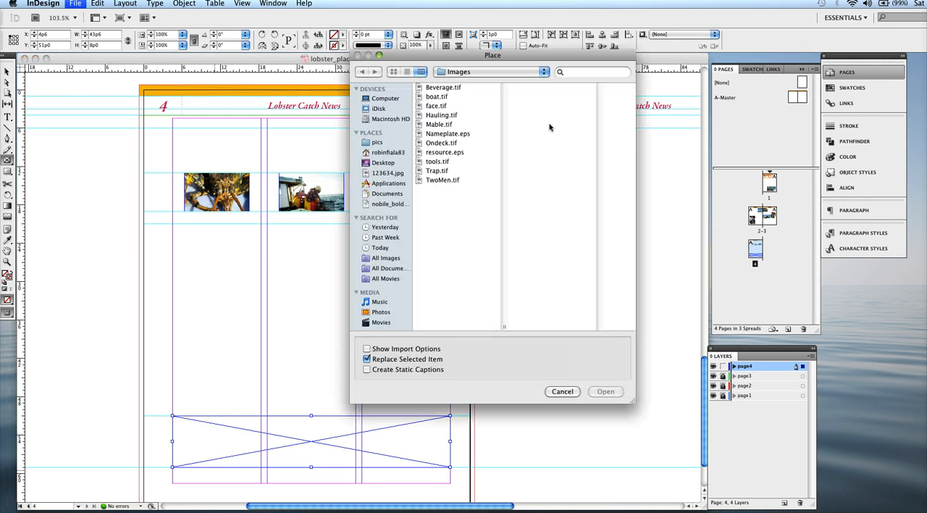